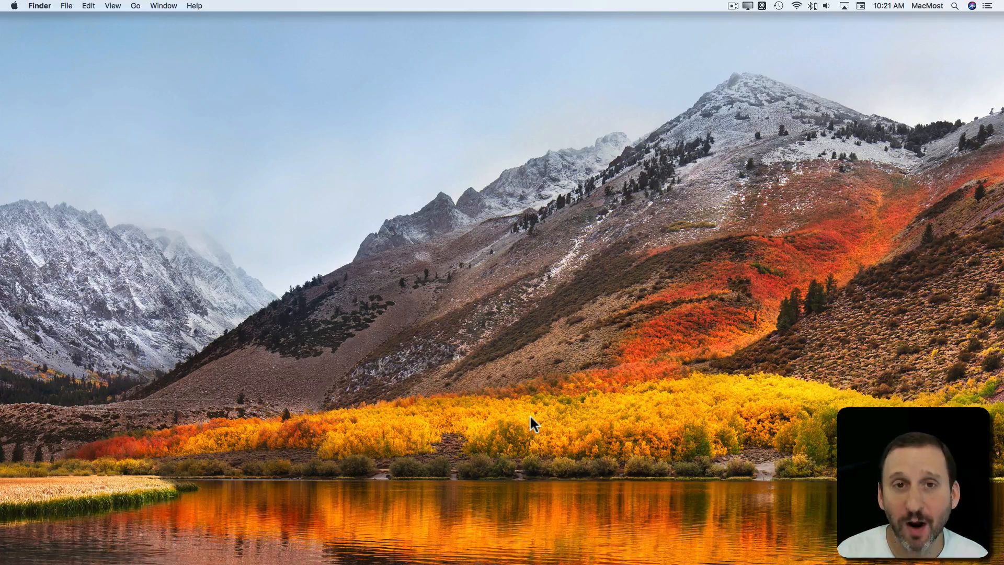
# Step: Launch TextEdit from the Spotlight search panel
pyautogui.press('super+space')
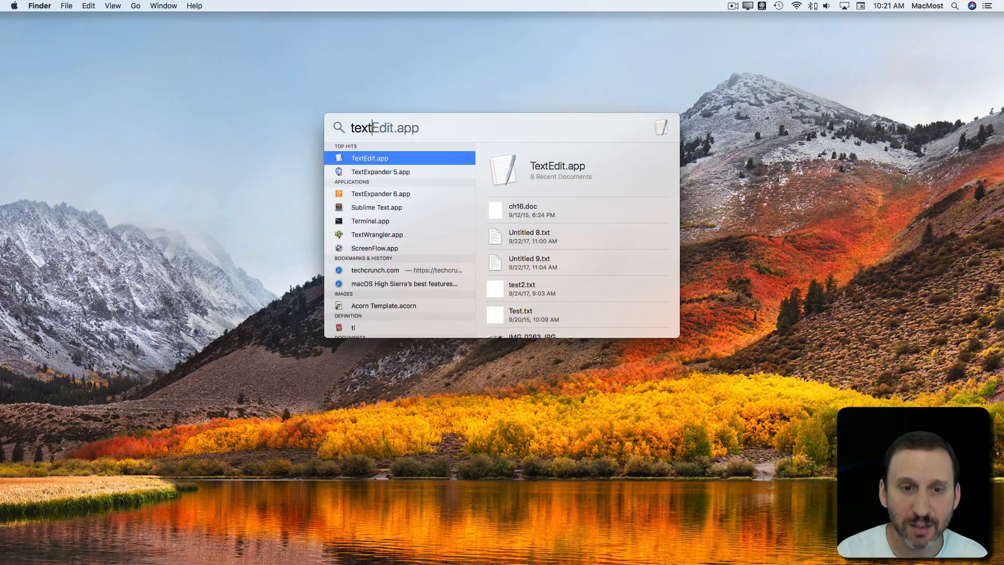
pyautogui.press('Return')
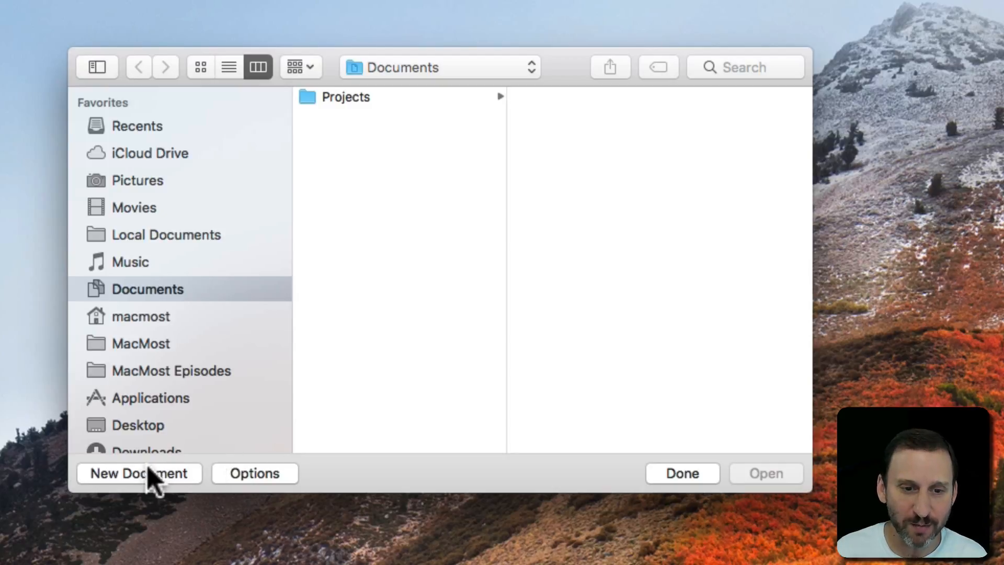
# Step: Start a new blank document and move its window toward the top-left
pyautogui.click(139, 473)
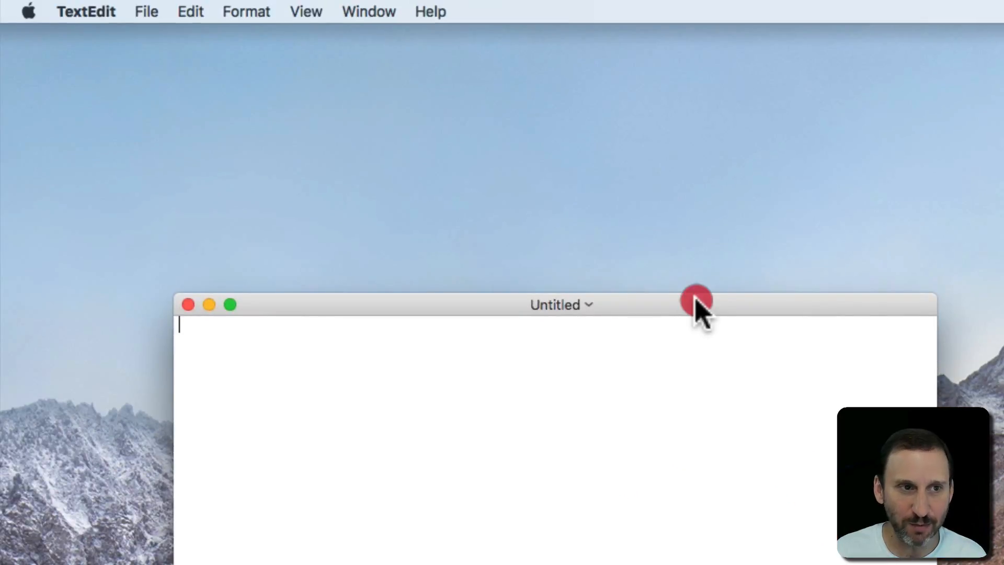
pyautogui.moveTo(697, 302); pyautogui.dragTo(546, 63)
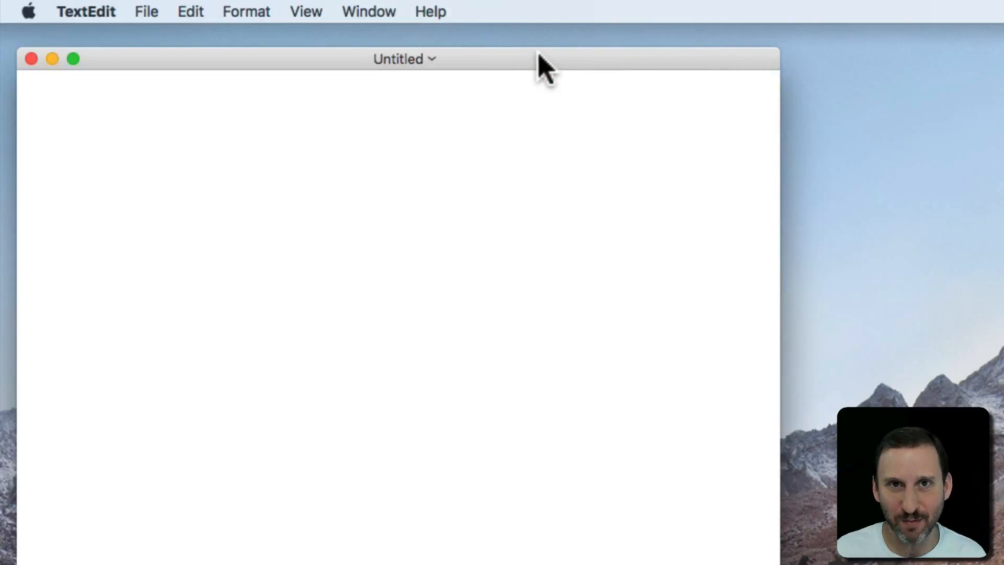
pyautogui.write('This is a te')
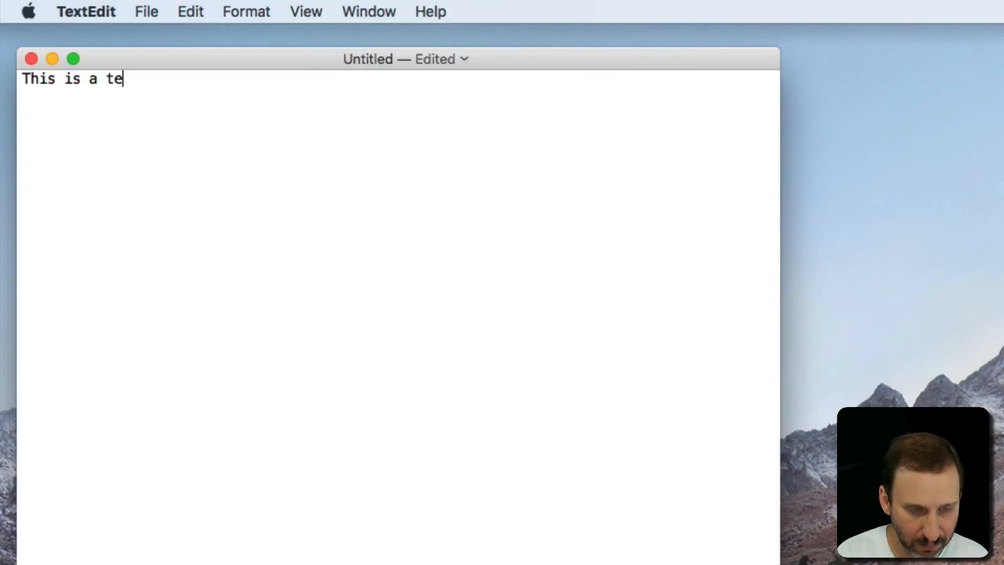
pyautogui.write('st document.')
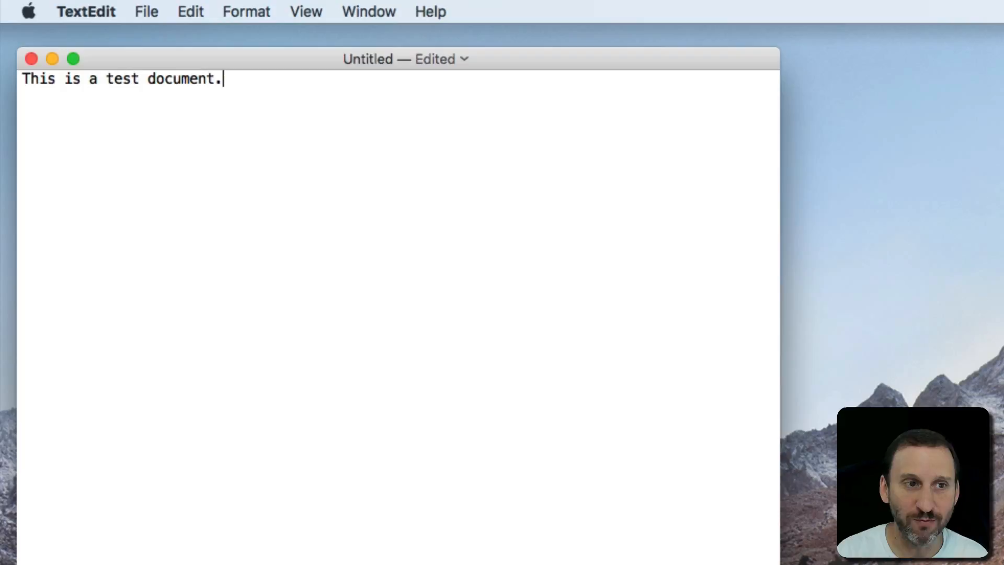
pyautogui.press('shift+super+t')
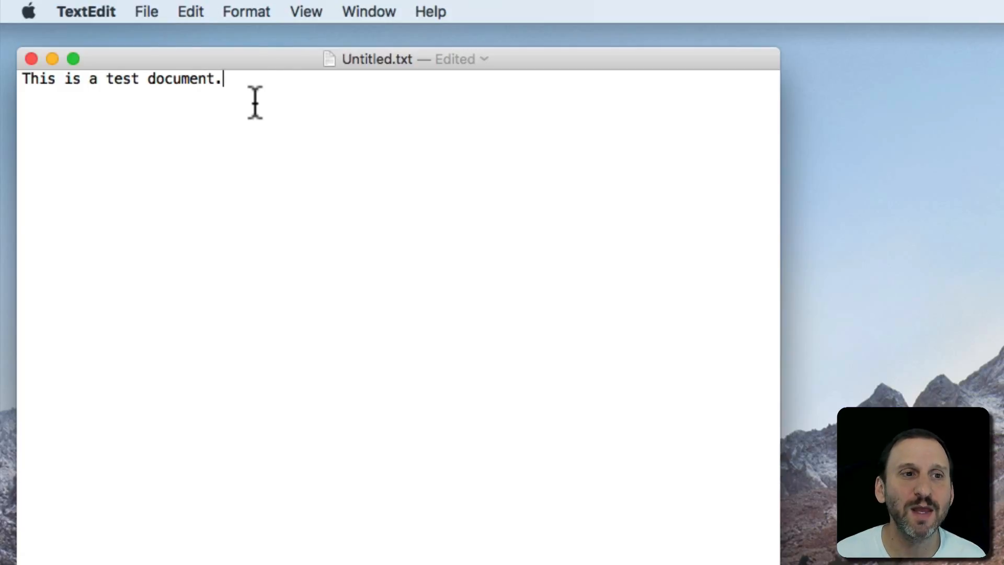
# Step: Convert the document to rich text via Format > Make Rich Text
pyautogui.click(256, 11)
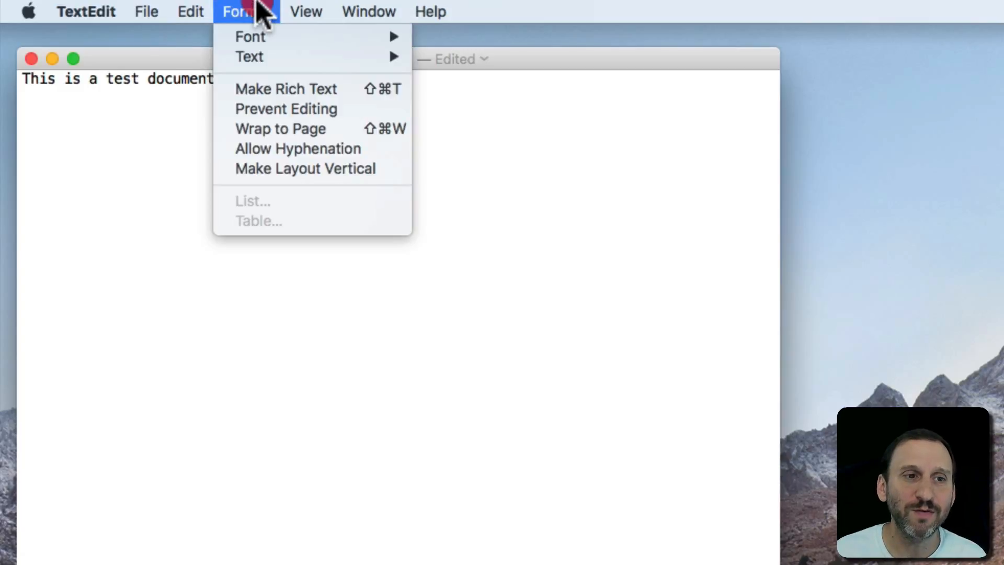
pyautogui.click(337, 93)
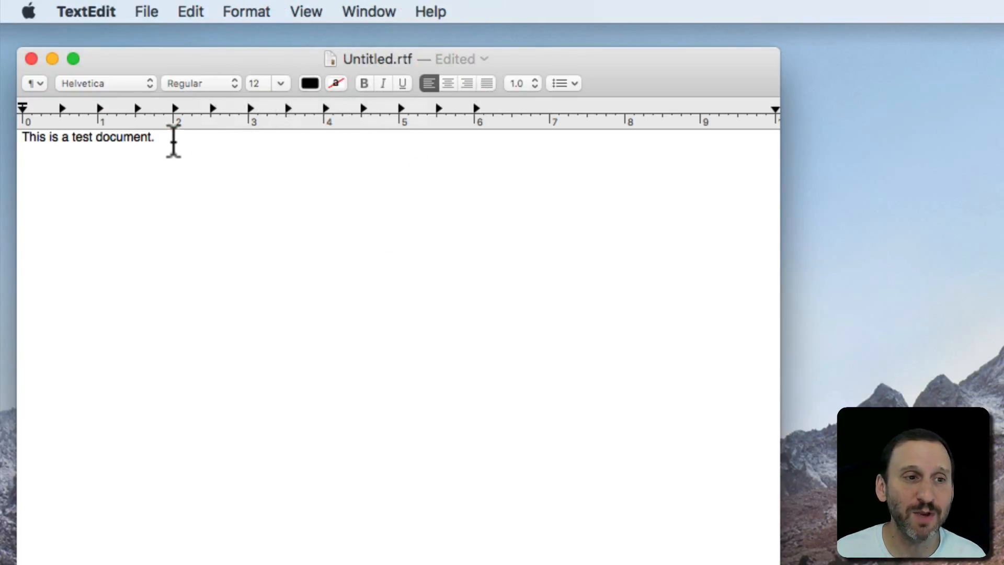
# Step: Set the sentence in centered Lucida Grande at size 18
pyautogui.moveTo(168, 137); pyautogui.dragTo(16, 137)
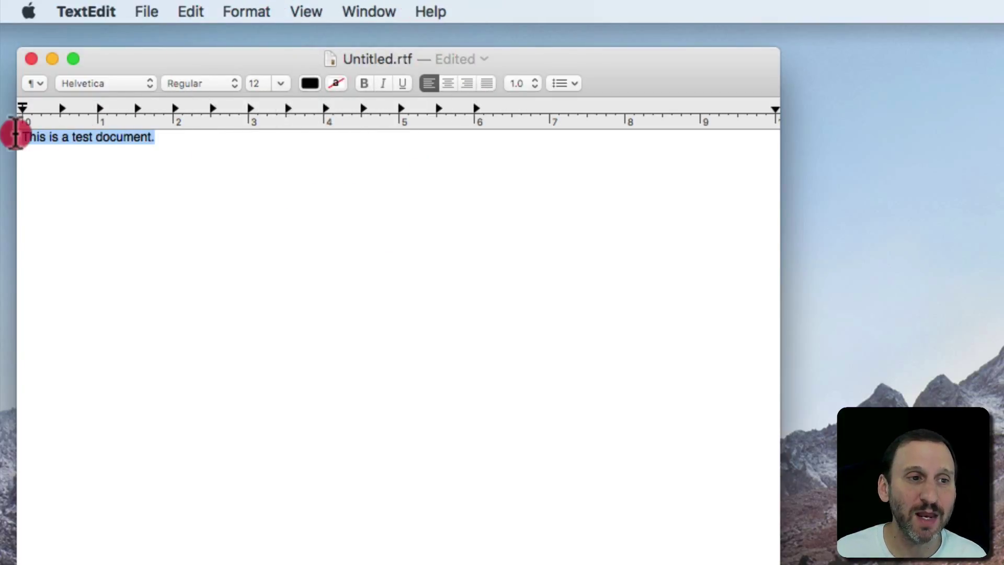
pyautogui.click(106, 84)
pyautogui.click(95, 124)
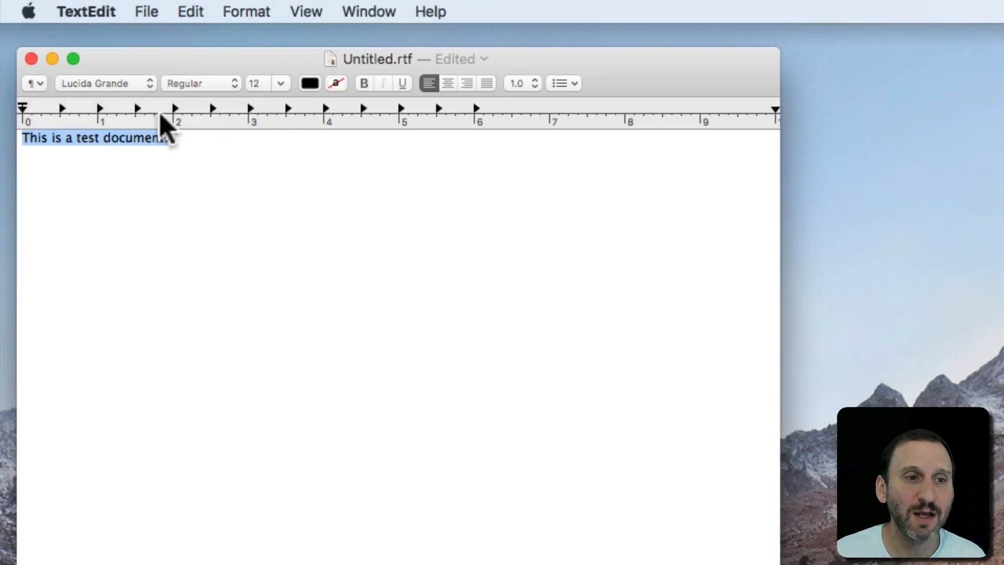
pyautogui.click(447, 84)
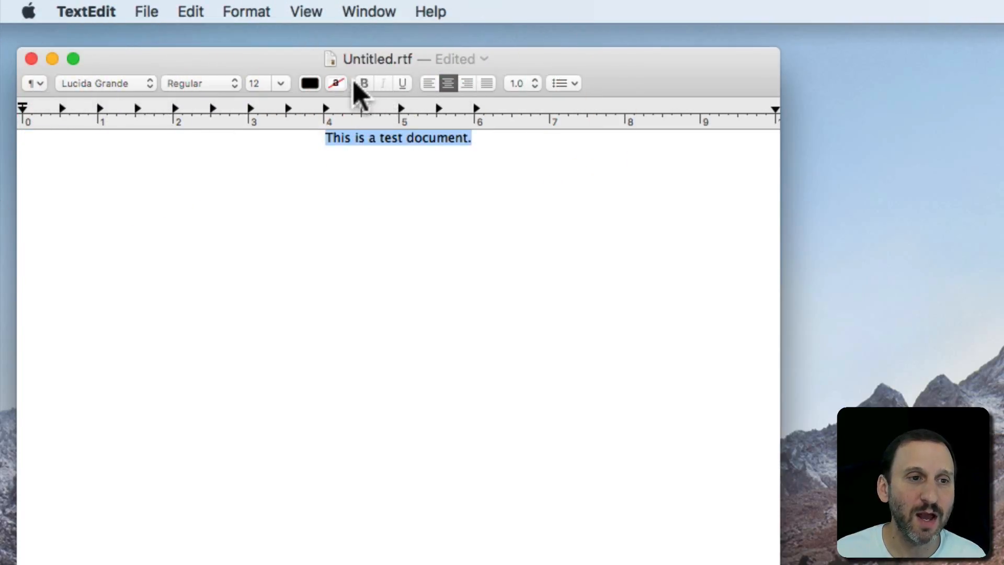
pyautogui.click(279, 83)
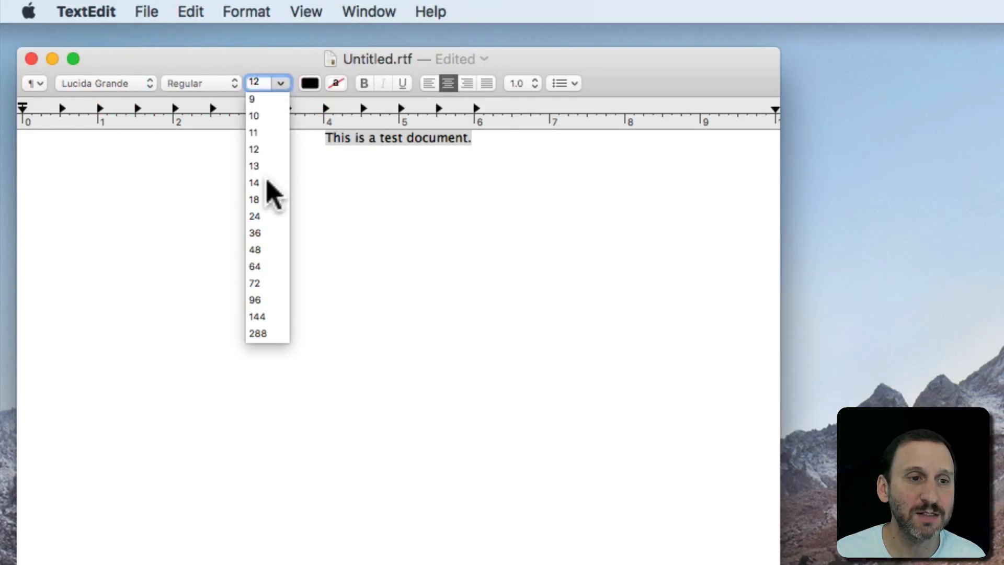
pyautogui.click(262, 202)
# Step: Make the word 'test' bold and begin a new line below the sentence
pyautogui.doubleClick(388, 141)
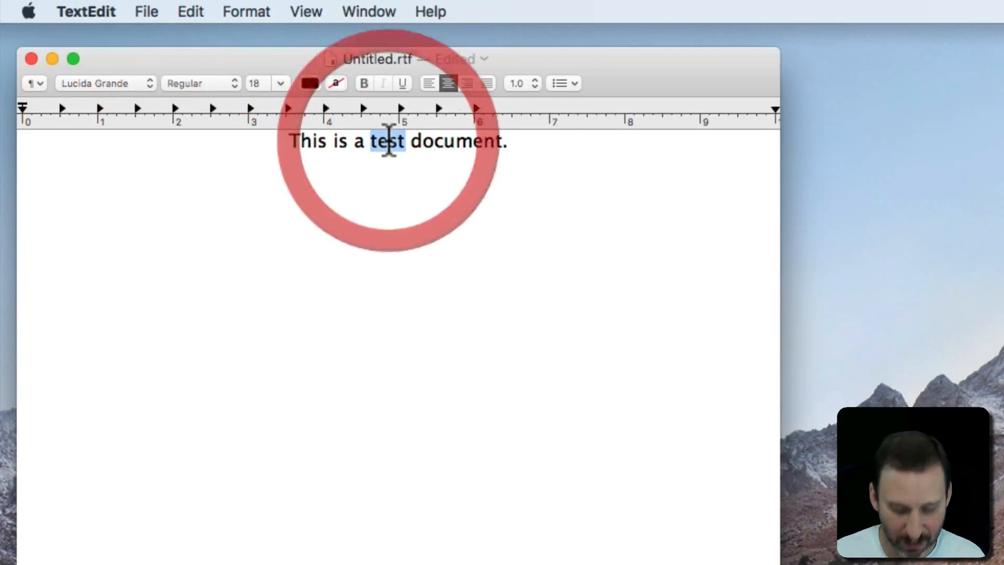
pyautogui.press('super+b')
pyautogui.click(486, 166)
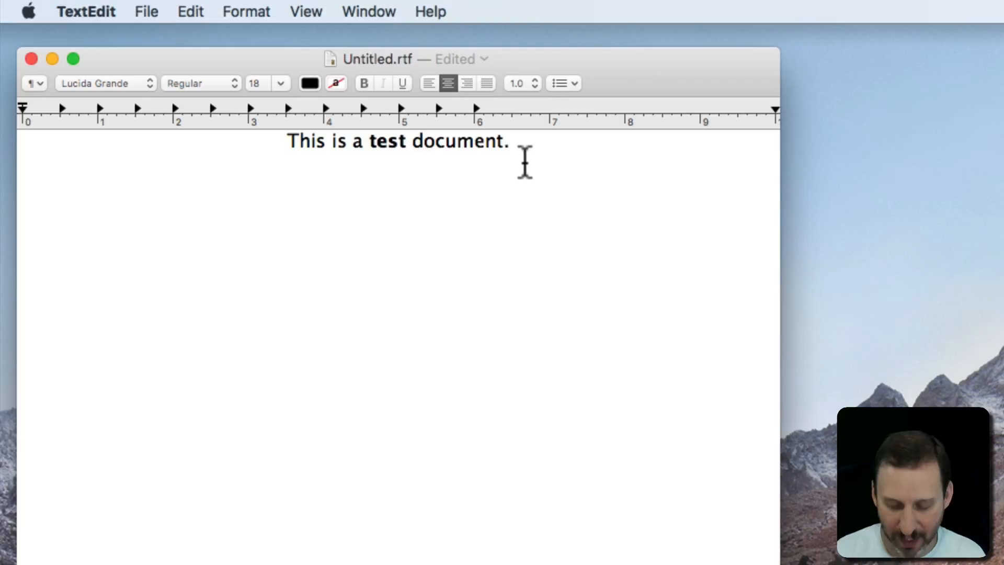
pyautogui.press('Return')
# Step: Format the new line as left-aligned Helvetica at size 12
pyautogui.click(429, 83)
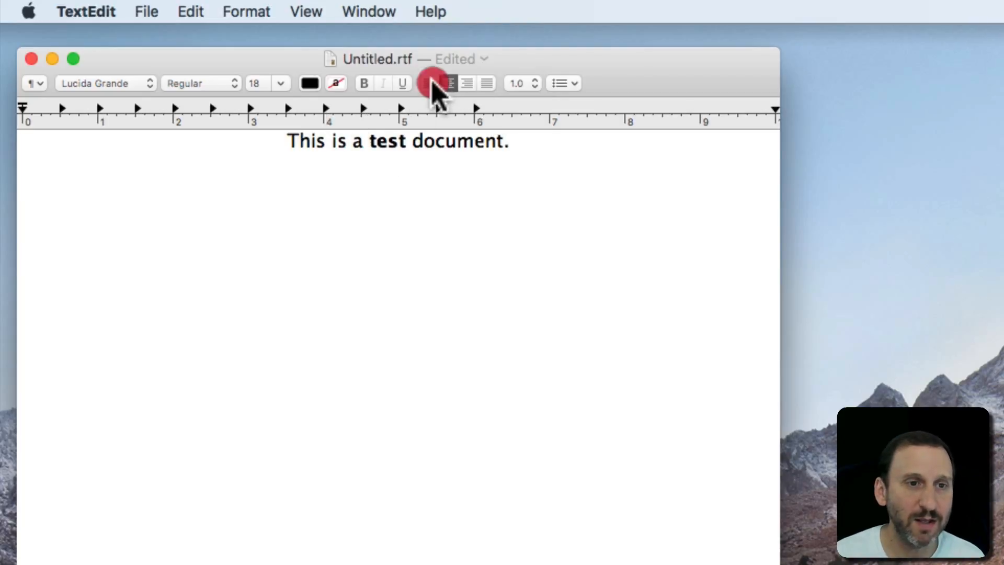
pyautogui.click(119, 83)
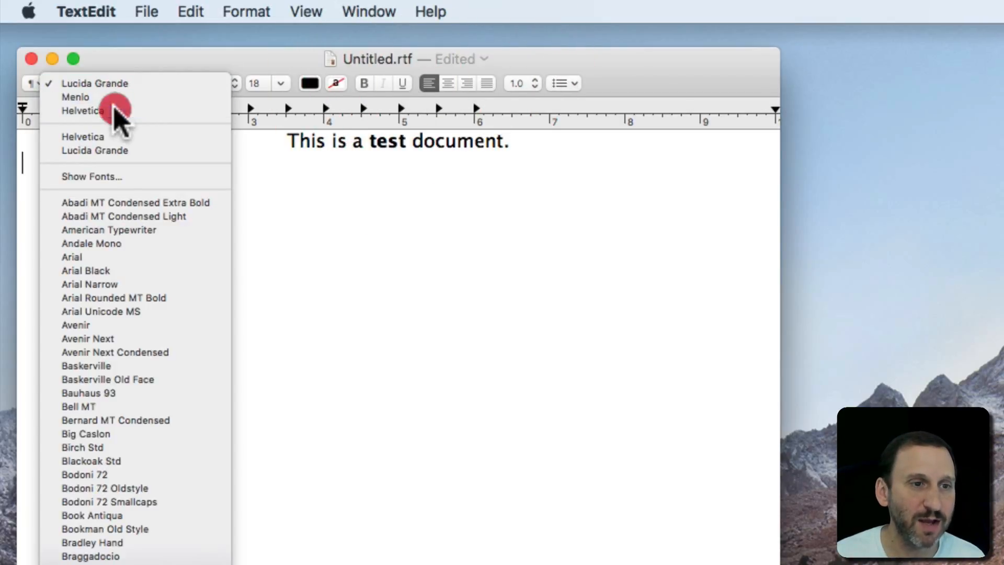
pyautogui.click(83, 111)
pyautogui.click(280, 83)
pyautogui.click(254, 149)
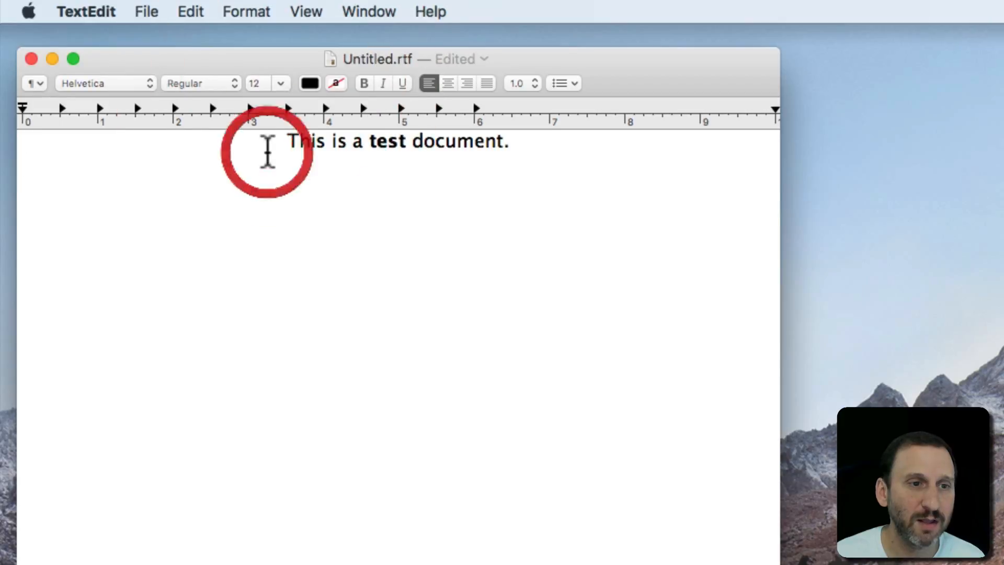
pyautogui.write('This is an')
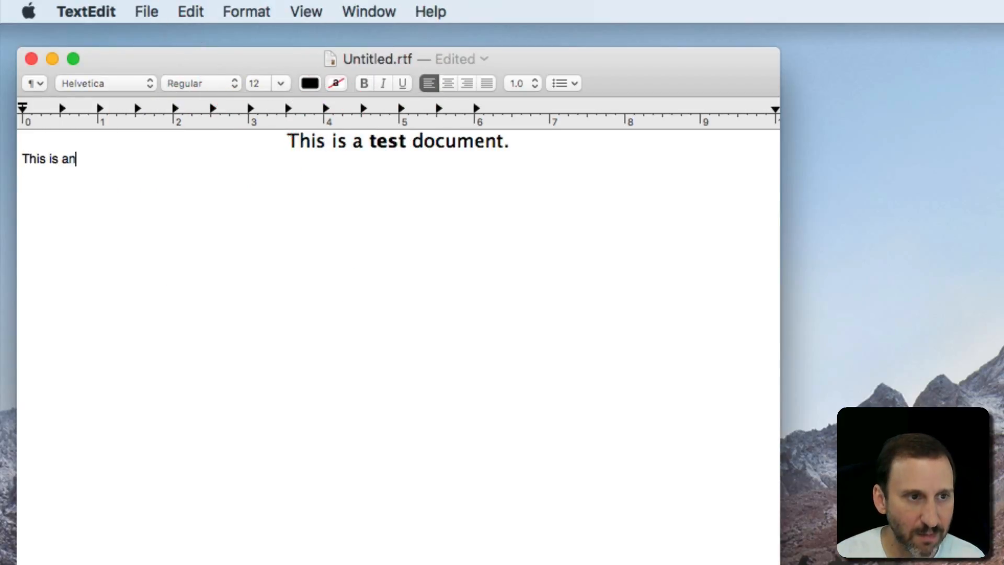
pyautogui.write('other line.')
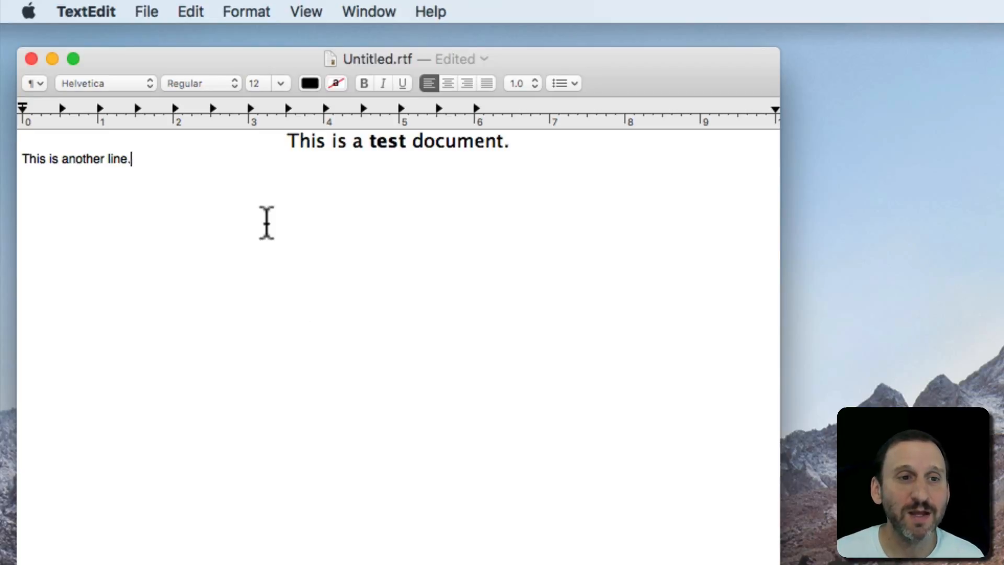
# Step: Attempt Format > Make Plain Text and cancel the conversion, keeping rich text
pyautogui.click(262, 13)
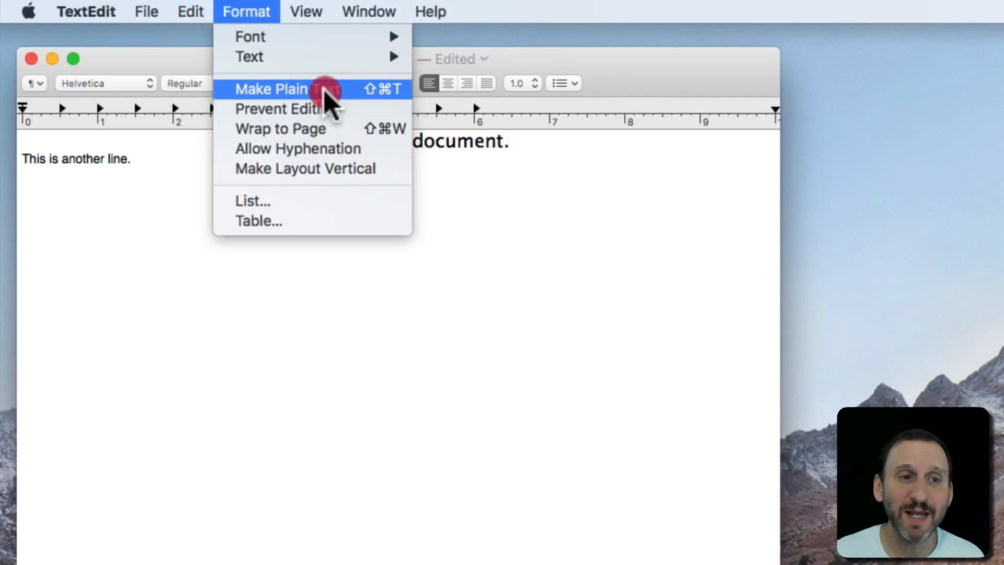
pyautogui.click(339, 94)
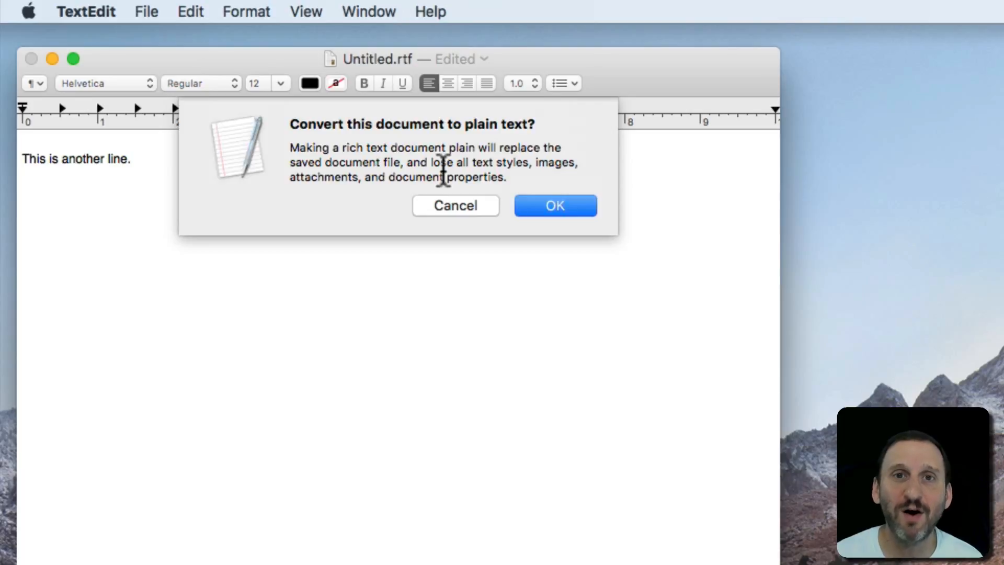
pyautogui.click(468, 205)
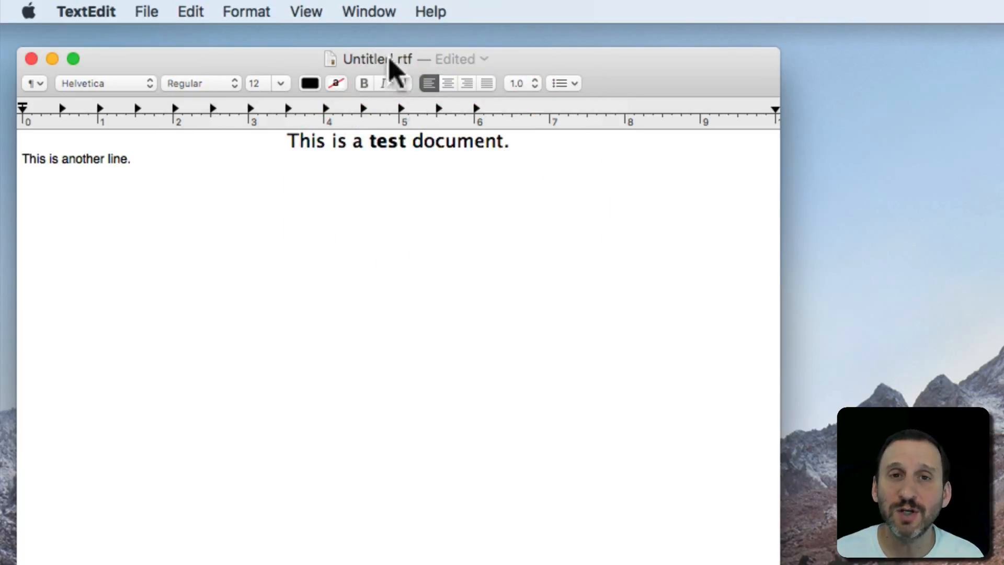
pyautogui.click(86, 10)
pyautogui.click(110, 69)
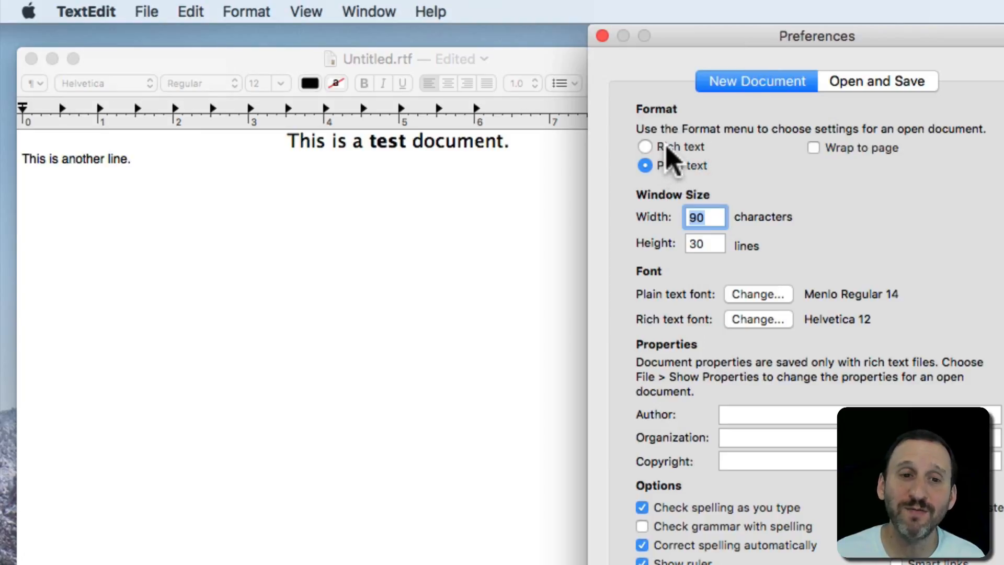
pyautogui.click(645, 146)
pyautogui.click(644, 165)
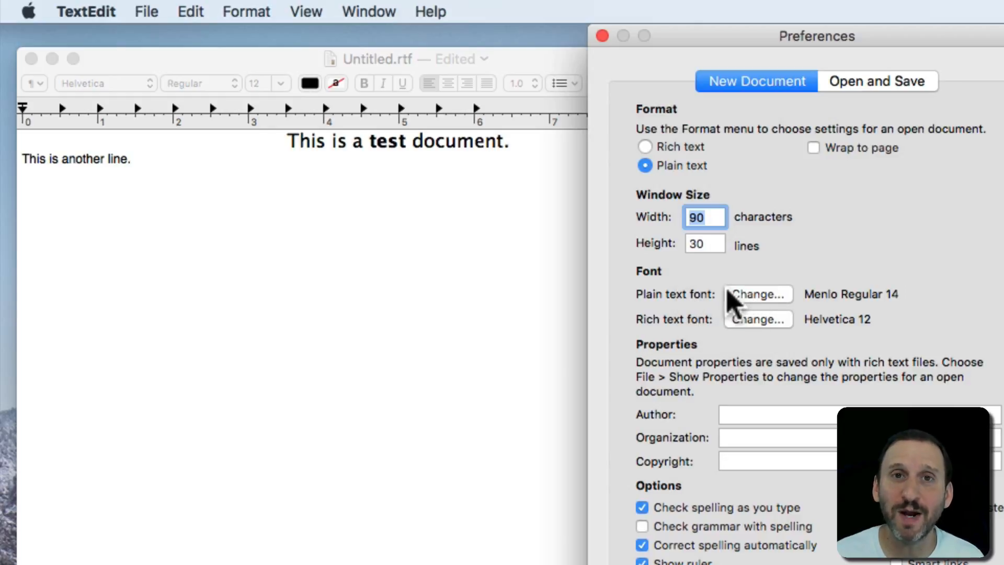
pyautogui.click(875, 81)
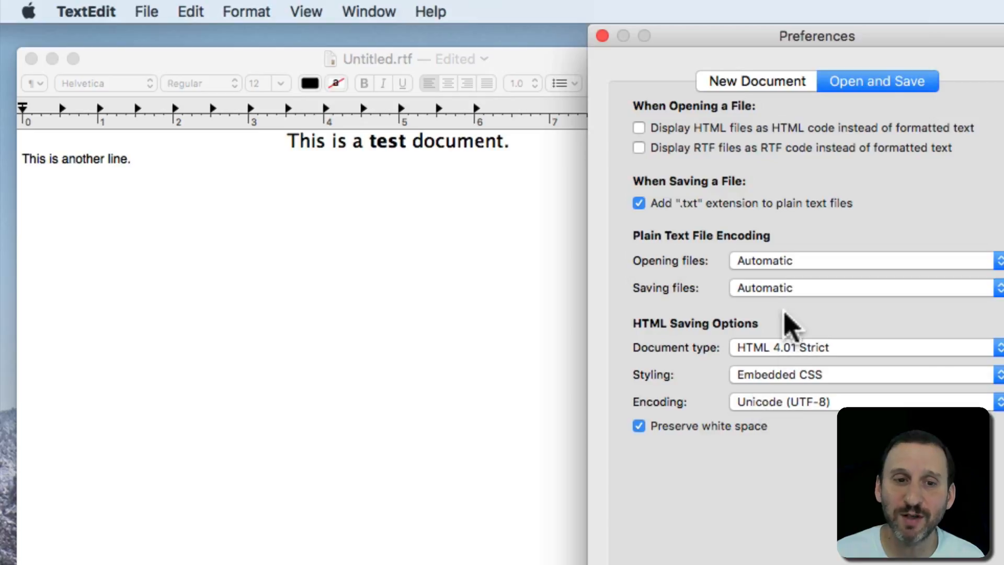
pyautogui.click(787, 347)
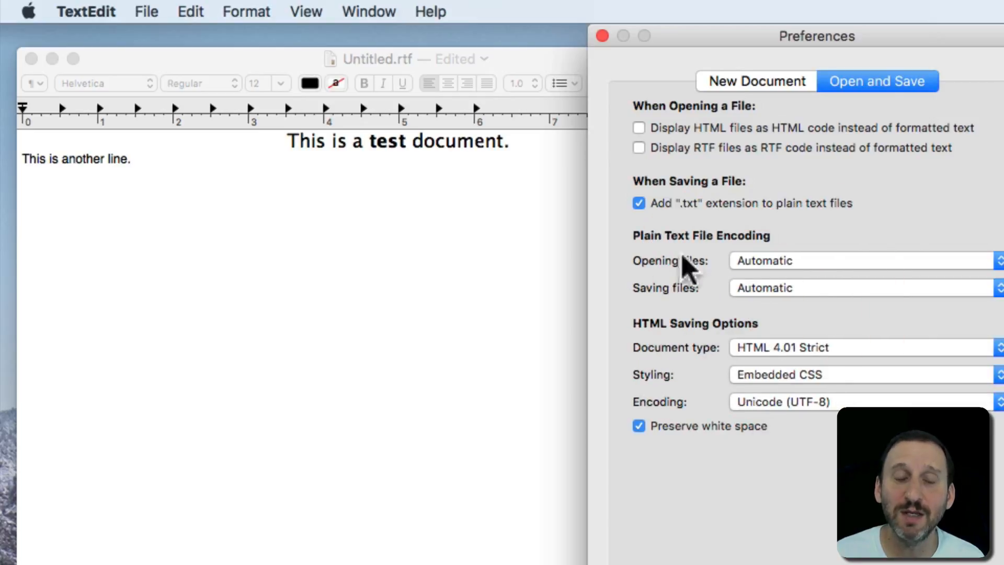
pyautogui.click(601, 36)
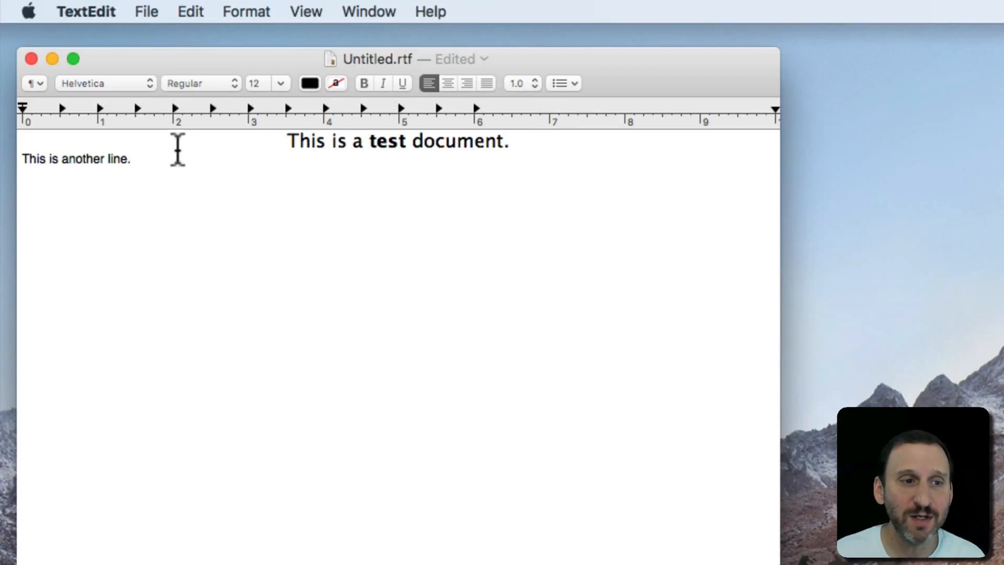
# Step: Turn the second line into a bulleted list item
pyautogui.click(565, 83)
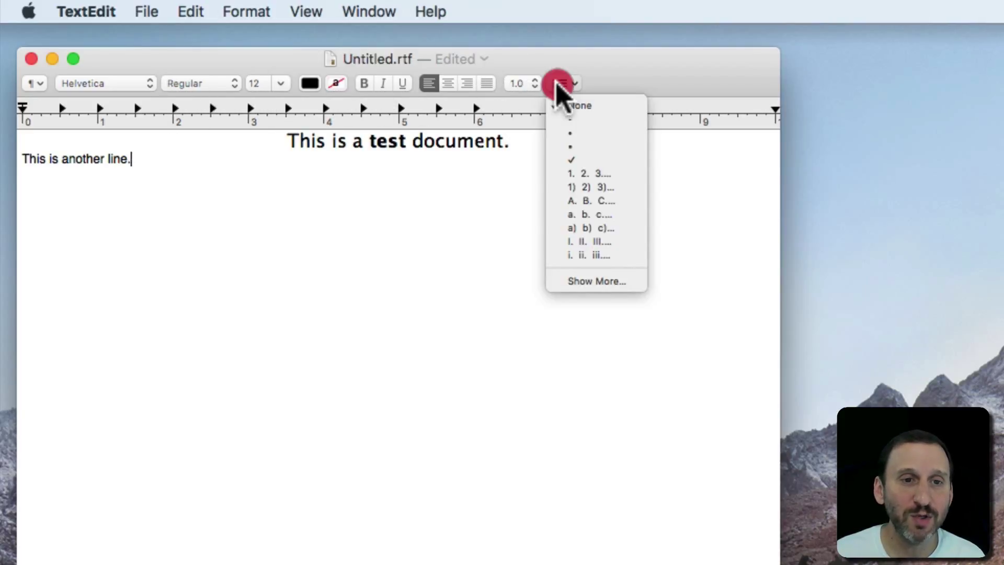
pyautogui.click(578, 132)
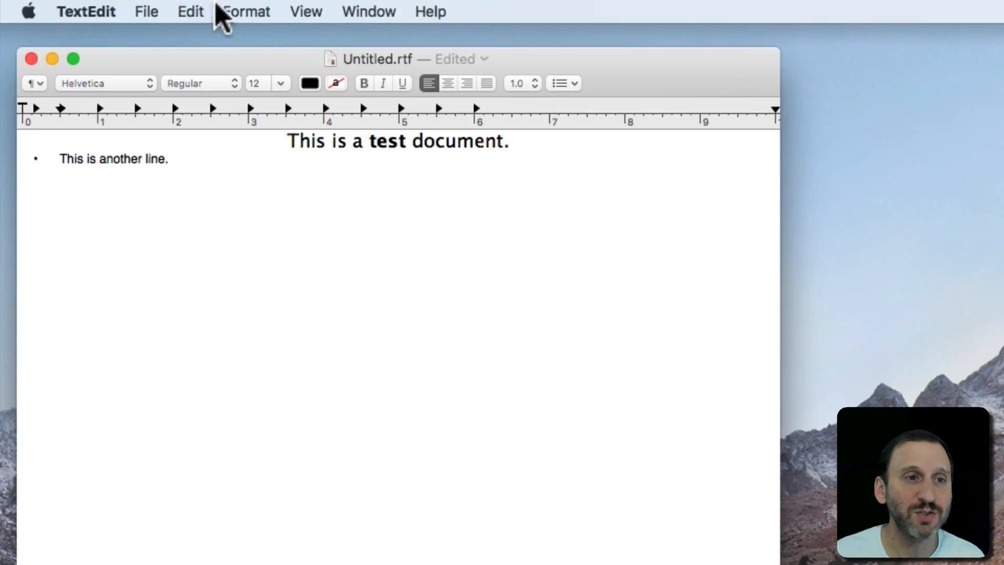
pyautogui.click(251, 11)
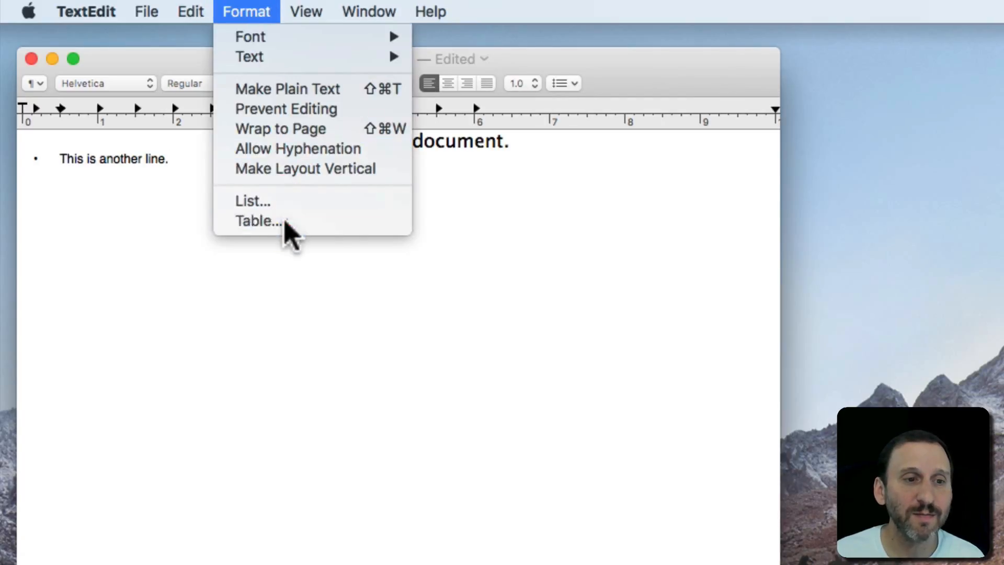
# Step: Put the bulleted line in a table resized to four rows and five columns
pyautogui.click(259, 220)
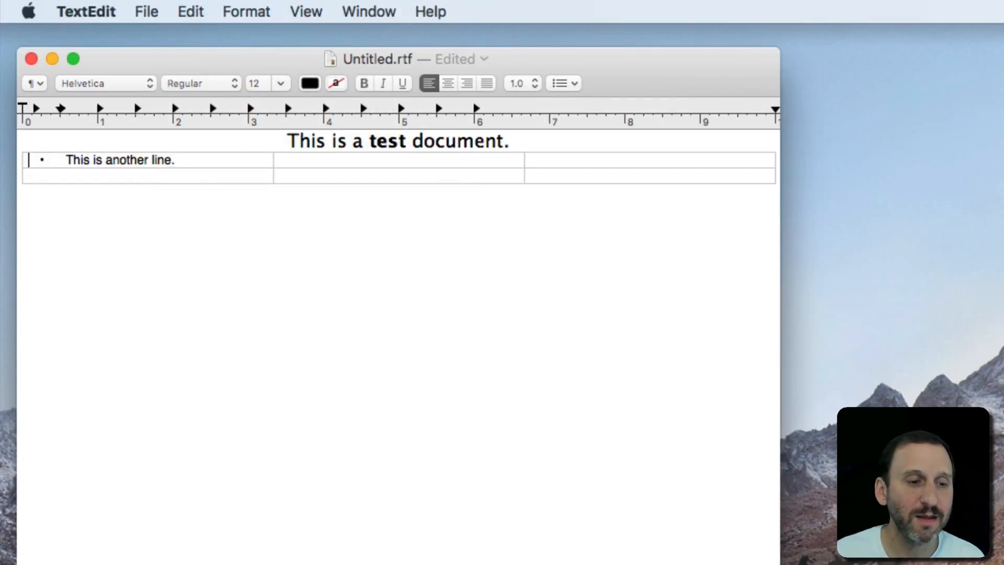
pyautogui.moveTo(447, 253); pyautogui.dragTo(439, 226)
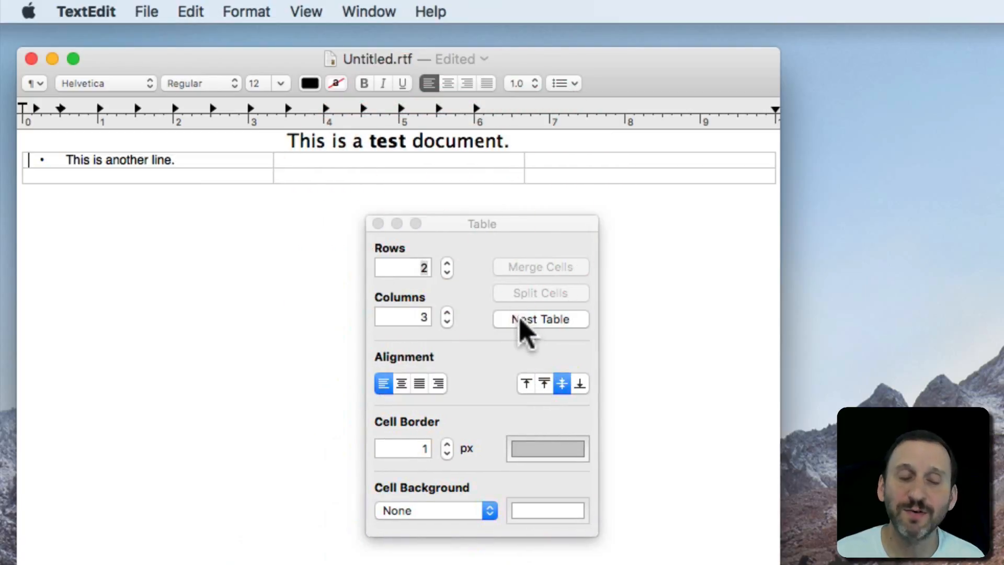
pyautogui.click(446, 263)
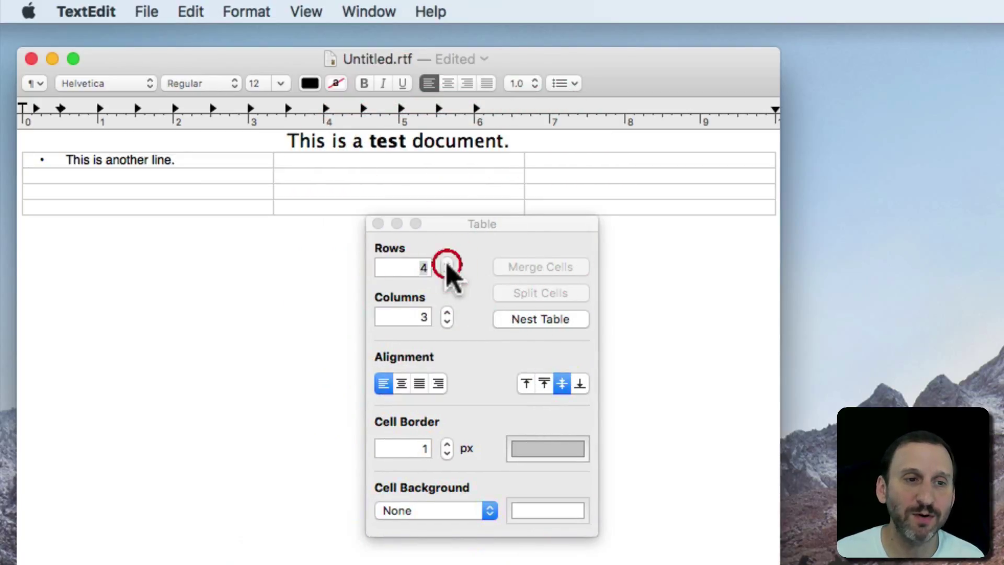
pyautogui.click(446, 311)
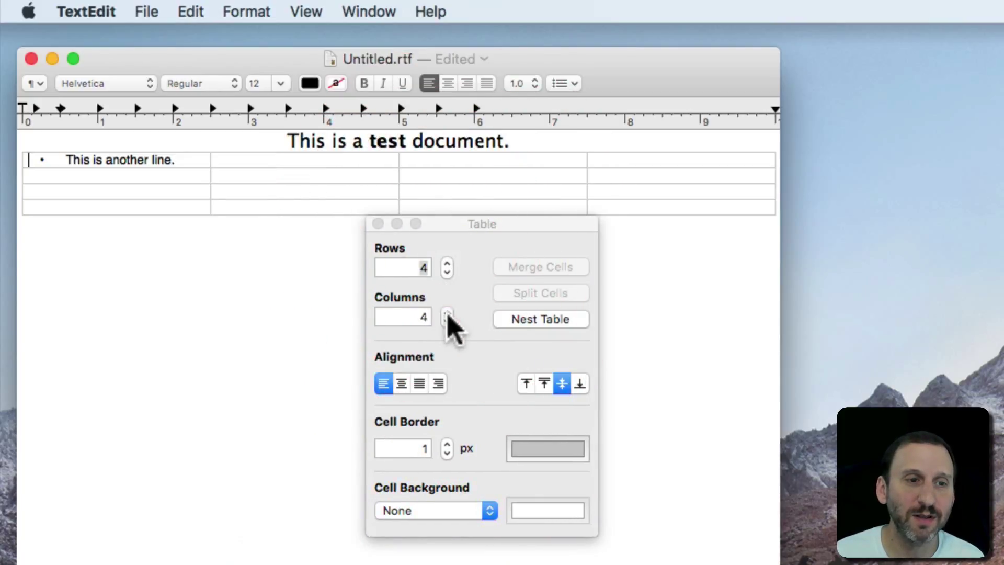
pyautogui.click(377, 223)
# Step: Undo the table and bullet, leaving the second line plain
pyautogui.press('super+z')
pyautogui.press('super+z')
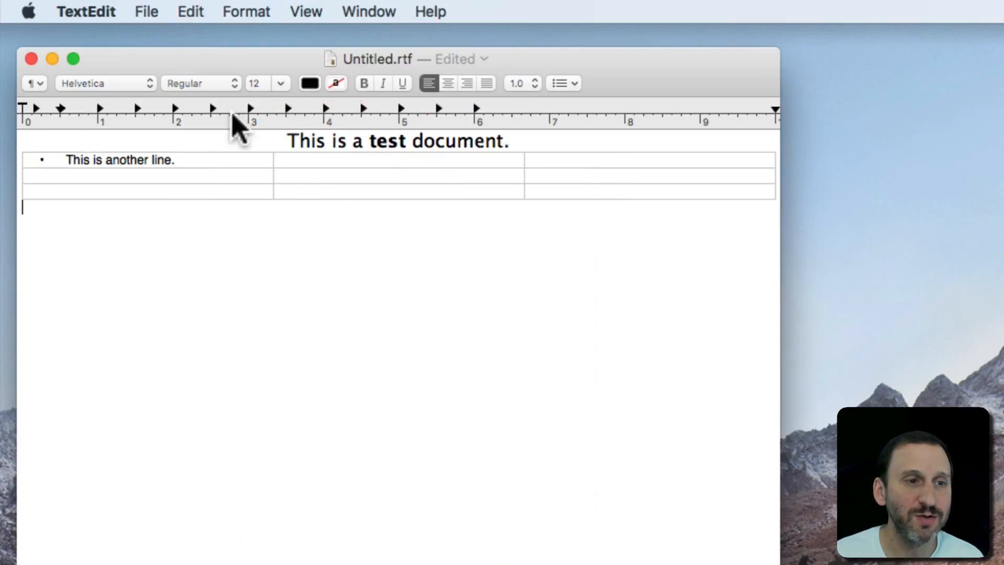
pyautogui.press('super+z')
pyautogui.press('super+z')
pyautogui.press('super+z')
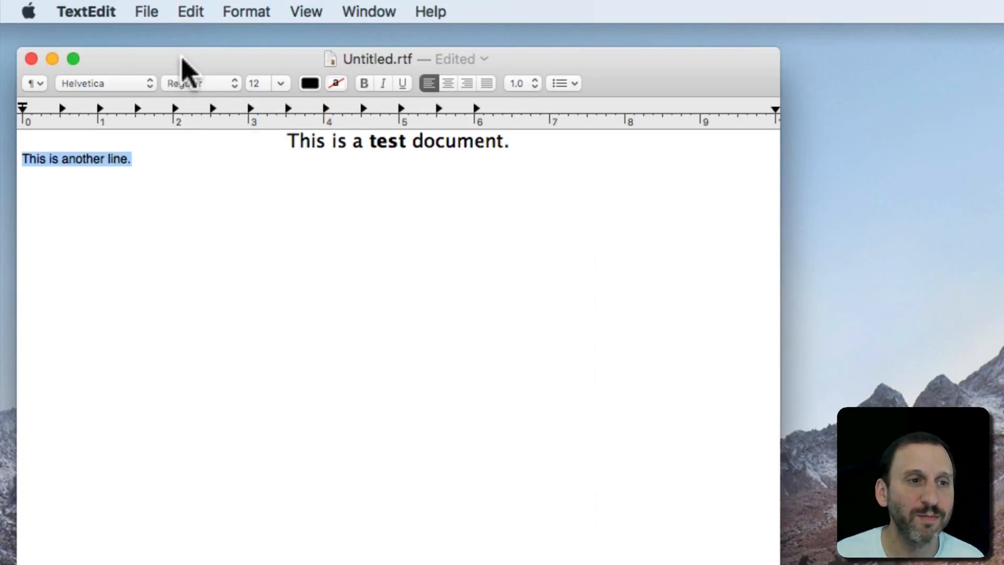
pyautogui.click(149, 11)
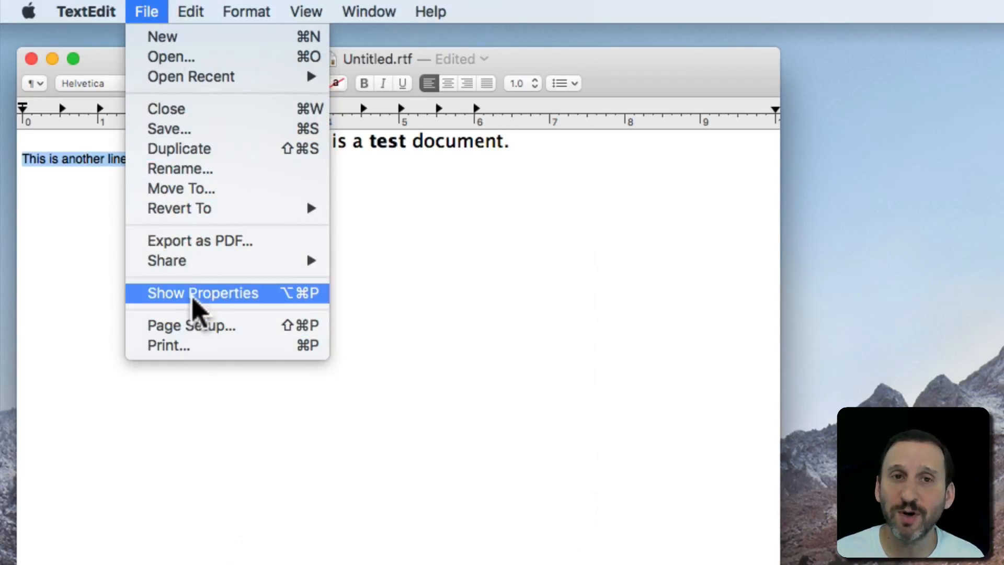
pyautogui.click(160, 12)
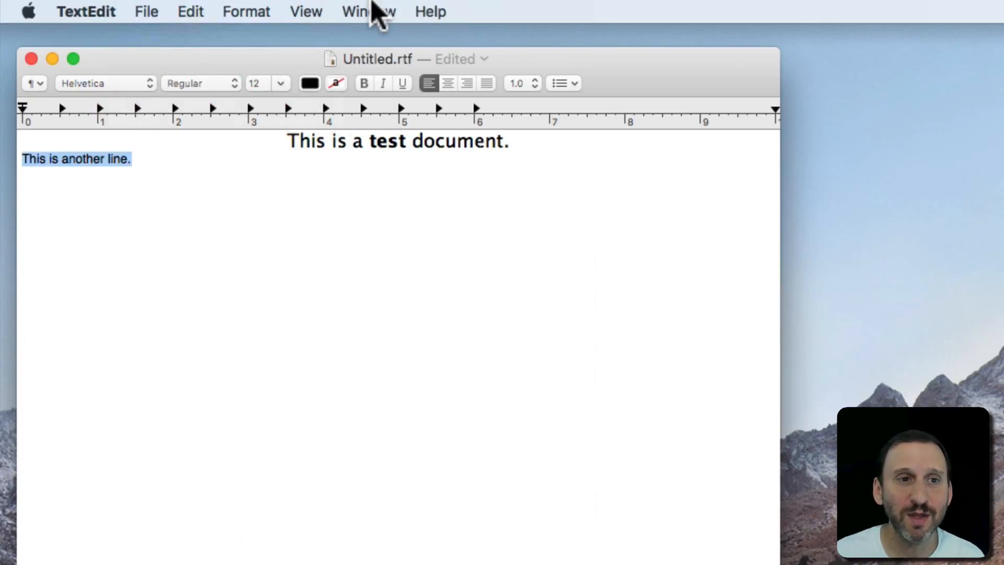
pyautogui.click(310, 11)
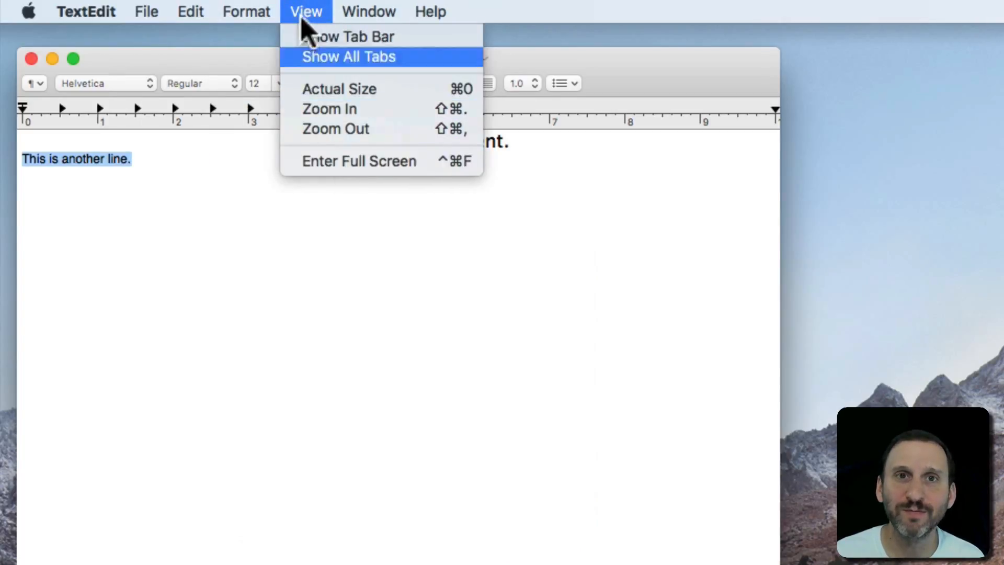
pyautogui.click(262, 11)
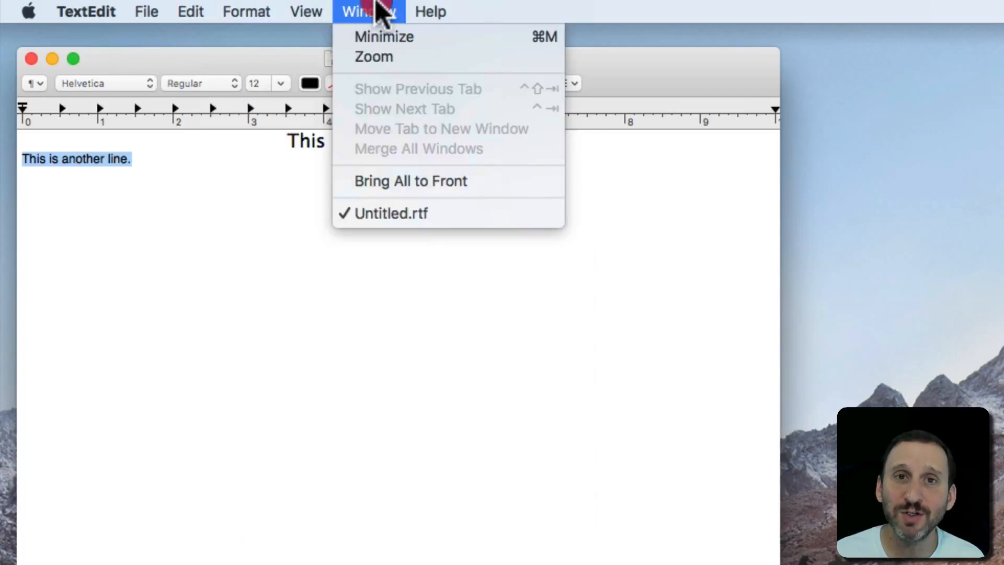
pyautogui.click(243, 11)
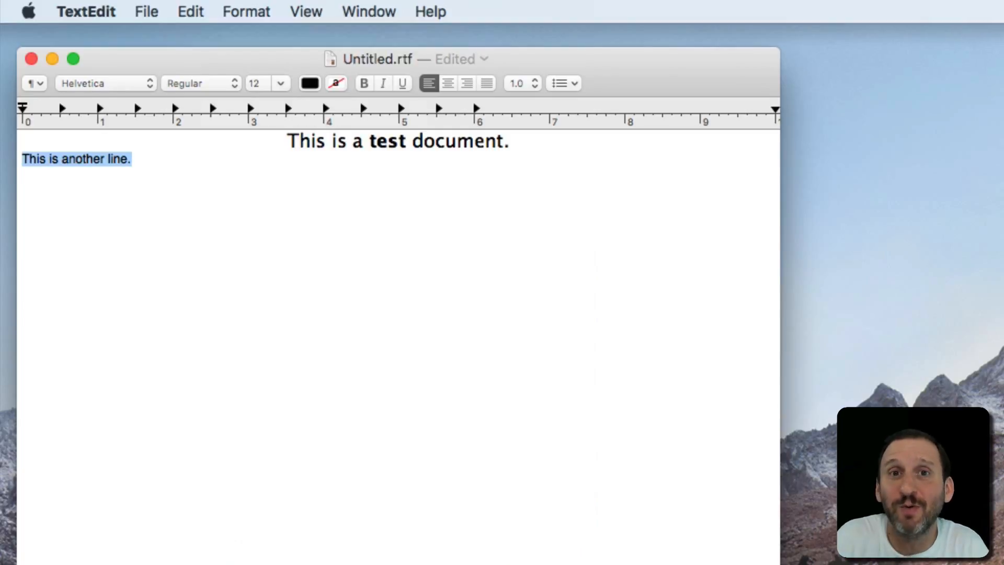
# Step: Place ch16.doc on the desktop and glance through the File menu
pyautogui.moveTo(643, 510); pyautogui.dragTo(866, 290)
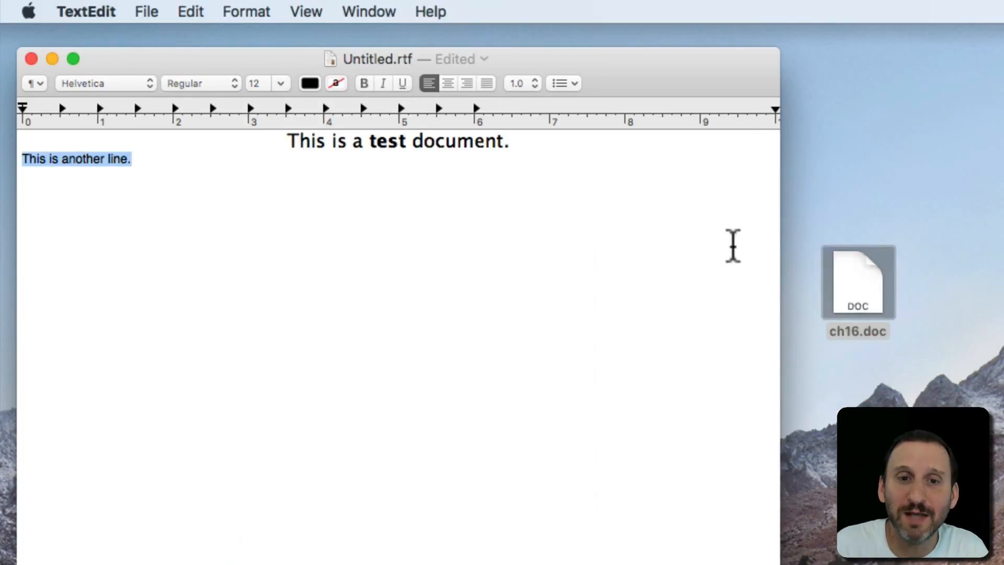
pyautogui.click(858, 279)
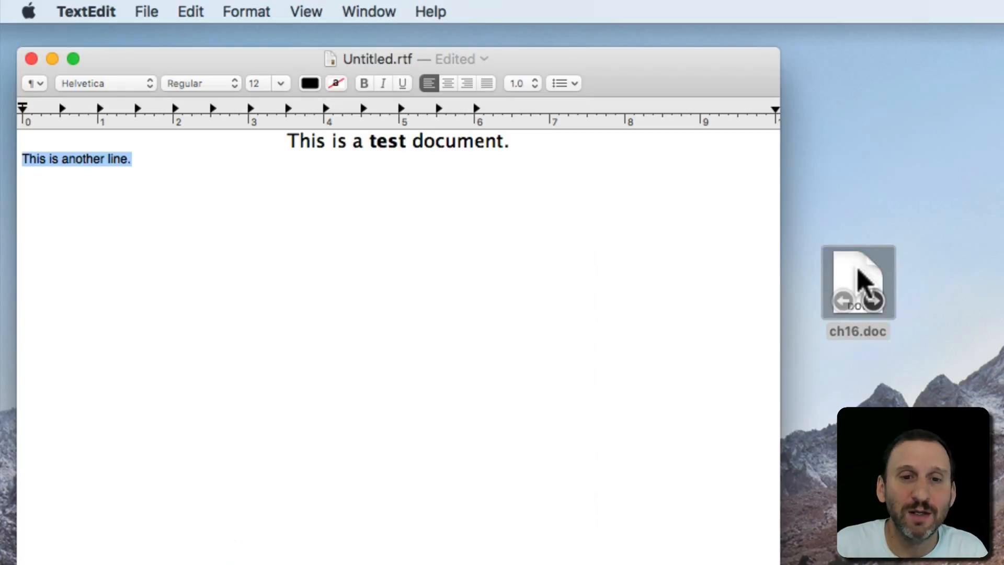
pyautogui.click(145, 11)
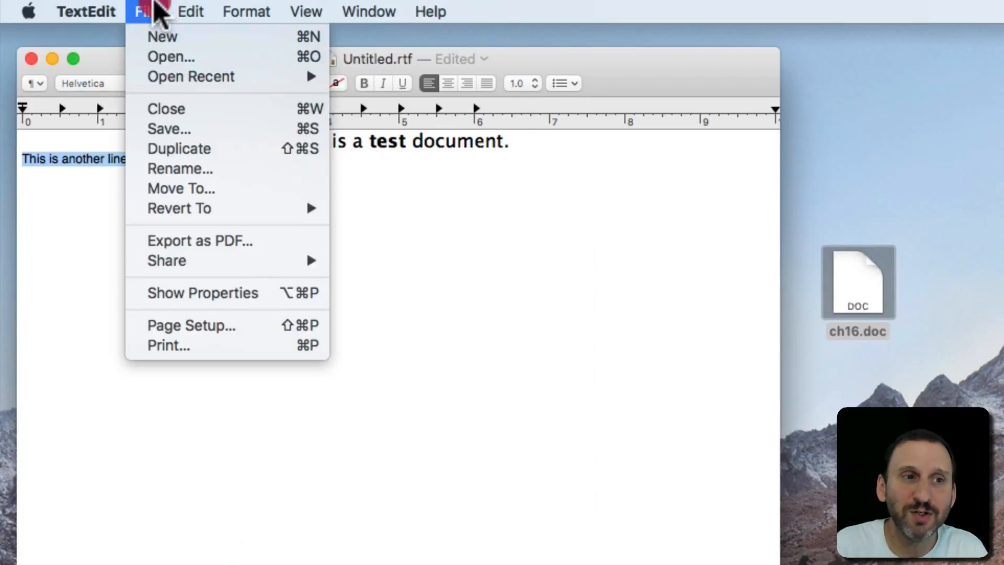
pyautogui.click(145, 12)
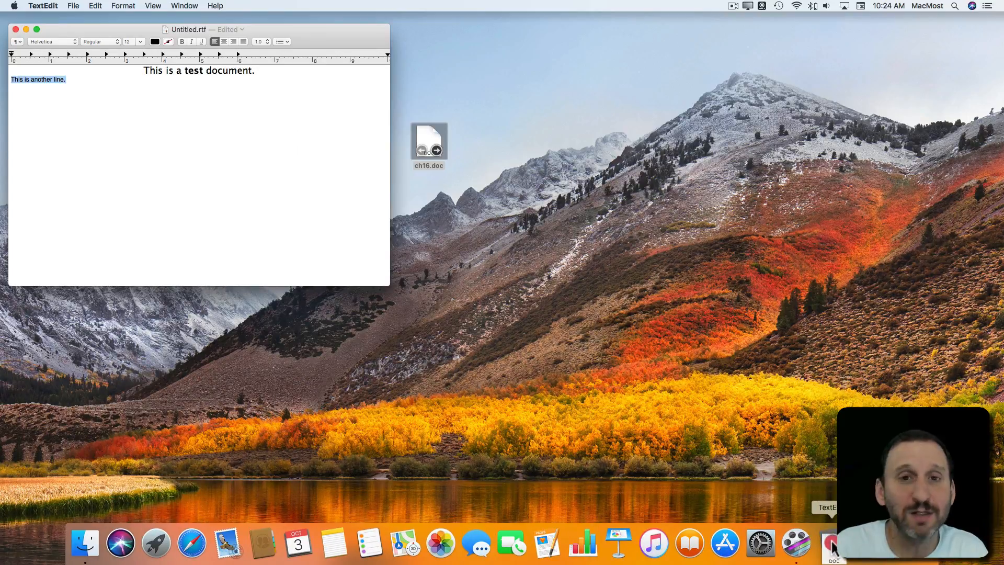
# Step: Open ch16.doc in TextEdit and widen its window to fit the page
pyautogui.moveTo(833, 543); pyautogui.dragTo(834, 543)
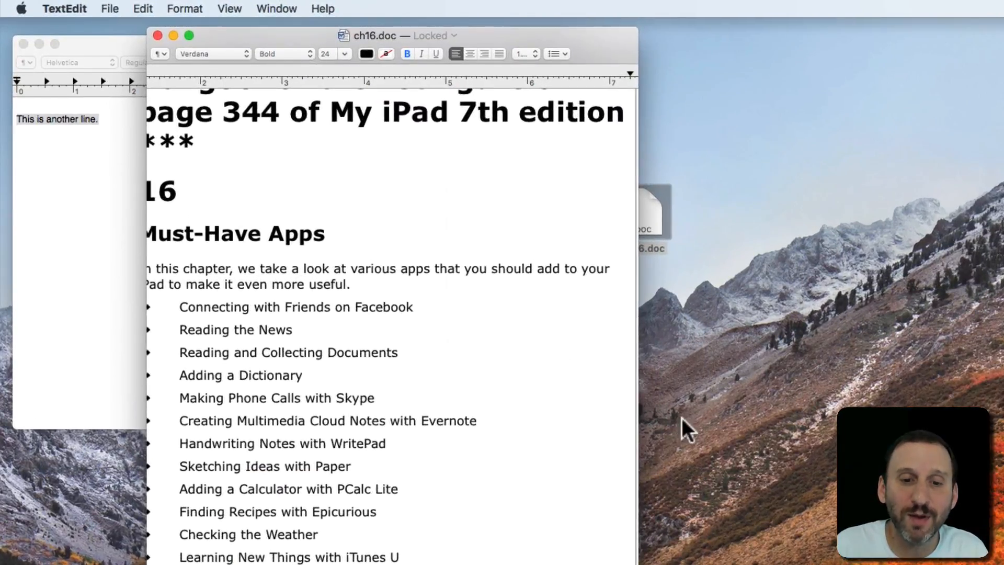
pyautogui.moveTo(637, 471); pyautogui.dragTo(793, 462)
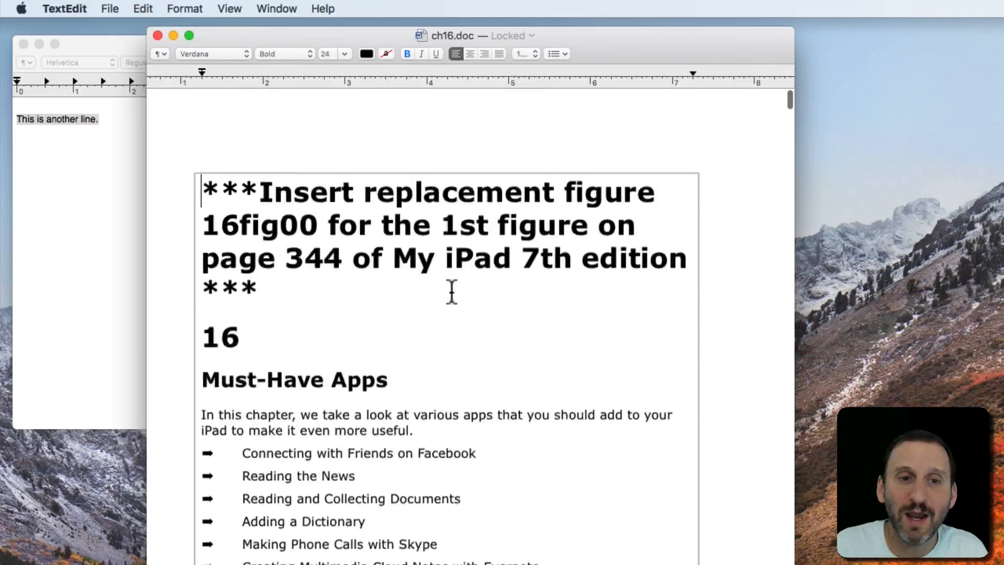
pyautogui.scroll(-5, 451, 292)
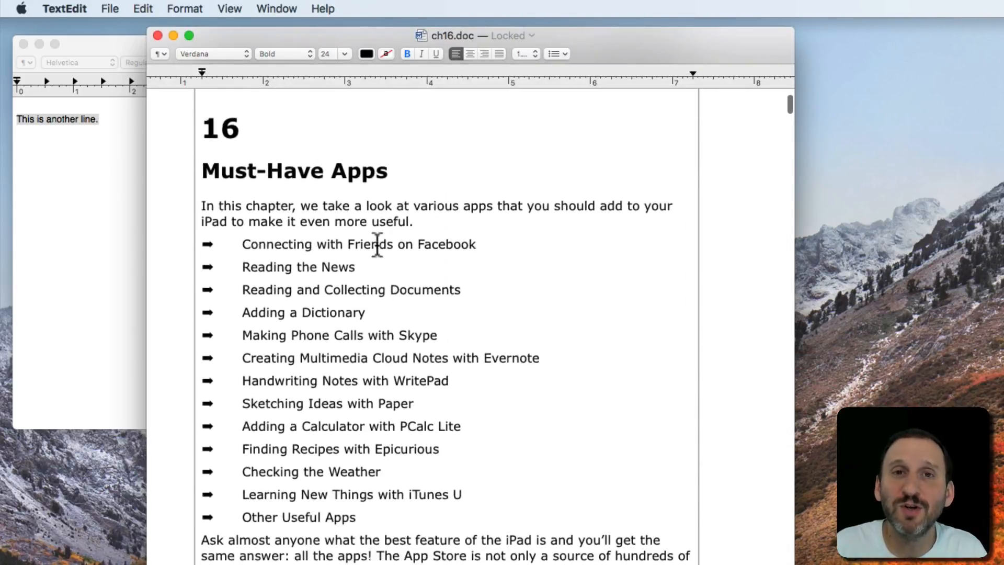
pyautogui.scroll(-10, 443, 375)
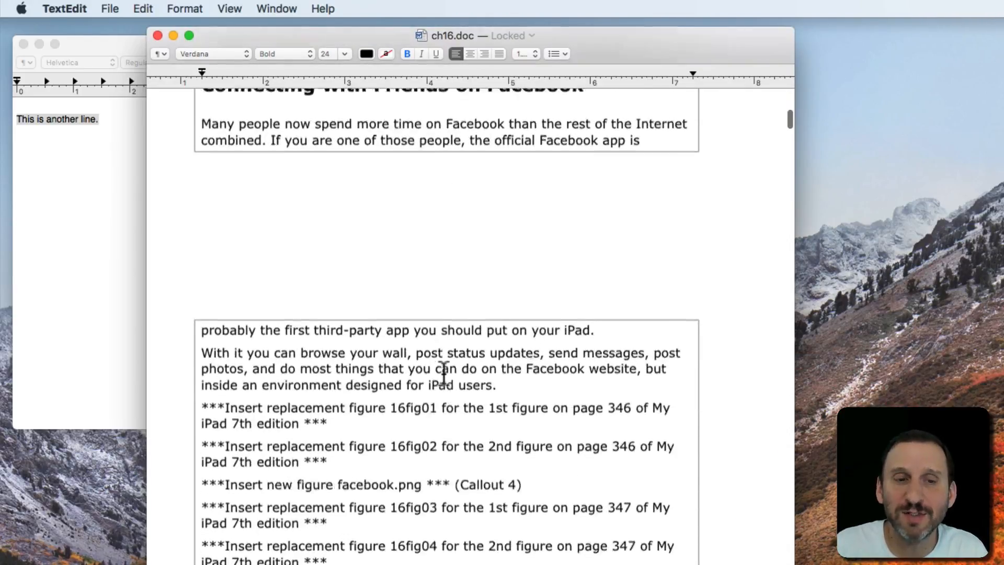
pyautogui.scroll(-5, 443, 376)
pyautogui.scroll(-5, 443, 375)
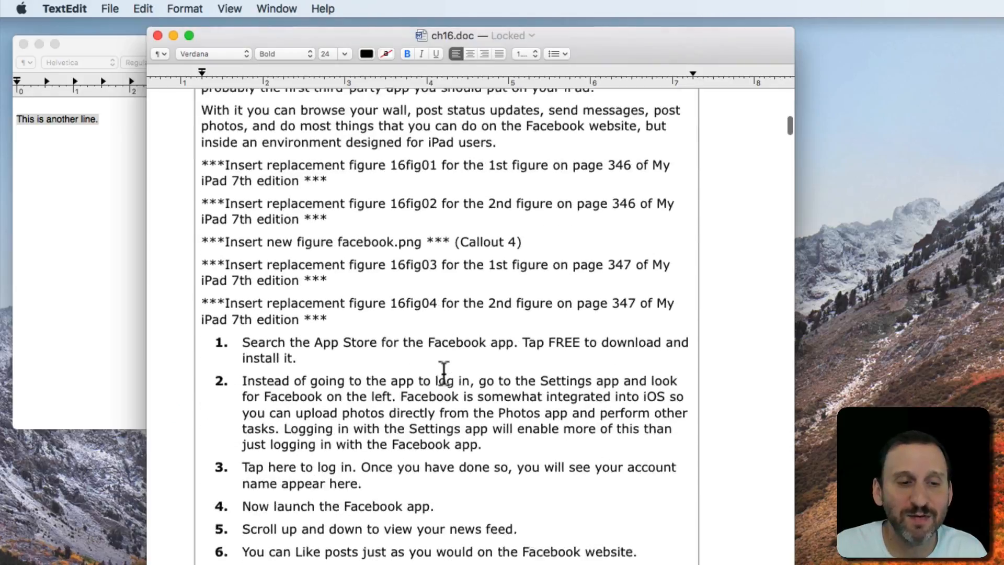
pyautogui.scroll(-5, 443, 375)
pyautogui.scroll(-3, 443, 375)
pyautogui.scroll(3, 443, 375)
pyautogui.scroll(10, 444, 375)
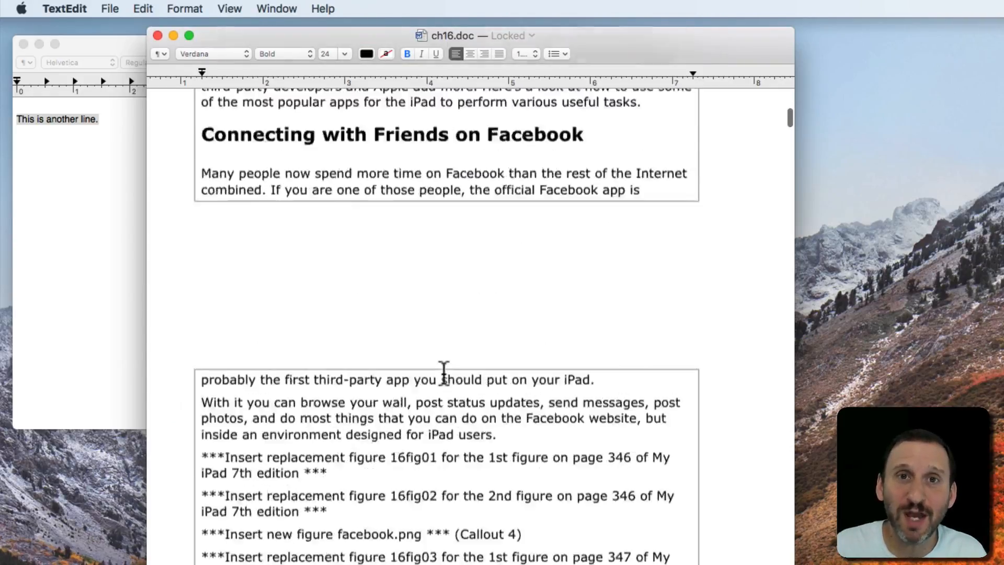
pyautogui.scroll(10, 443, 376)
pyautogui.scroll(3, 443, 375)
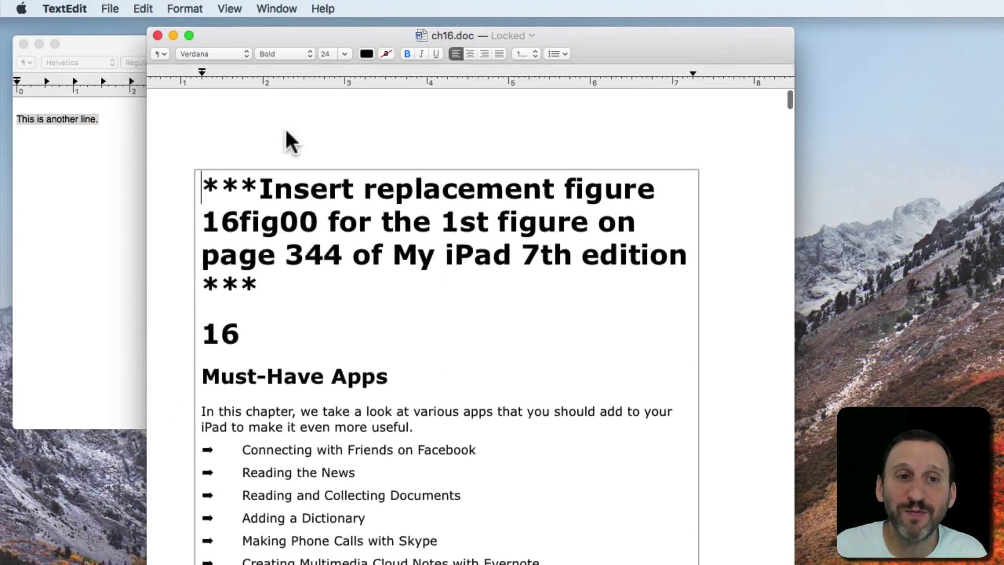
# Step: Close the ch16.doc document window
pyautogui.click(157, 34)
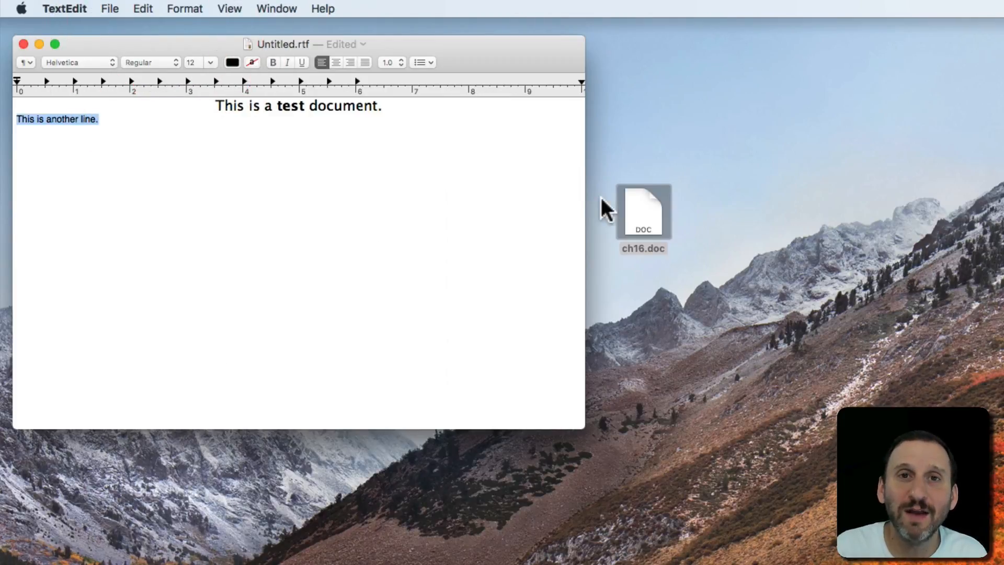